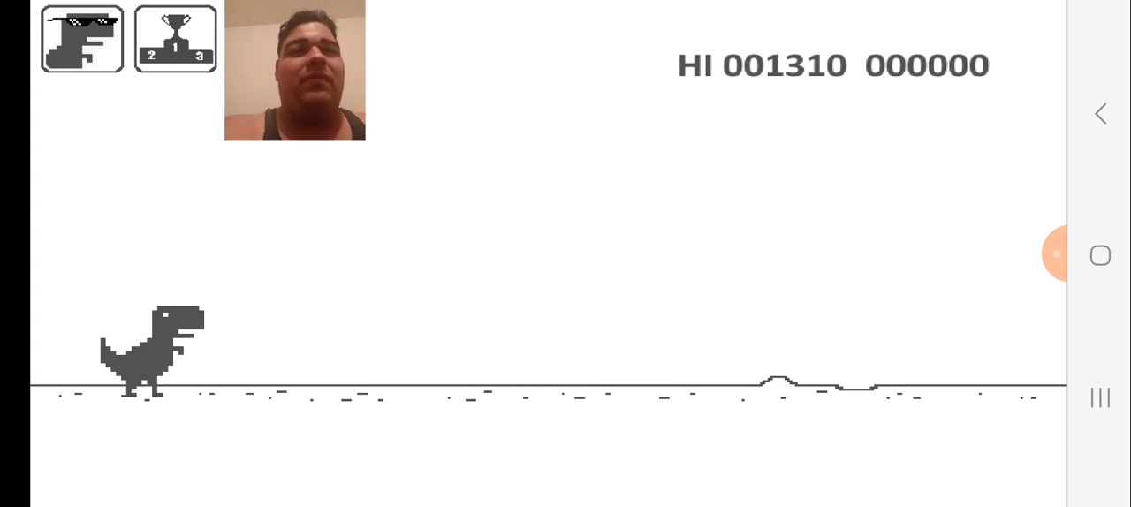
# Raise the phone volume, start a new run, and jump the first single, double and triple cacti
pyautogui.press('XF86AudioRaiseVolume')
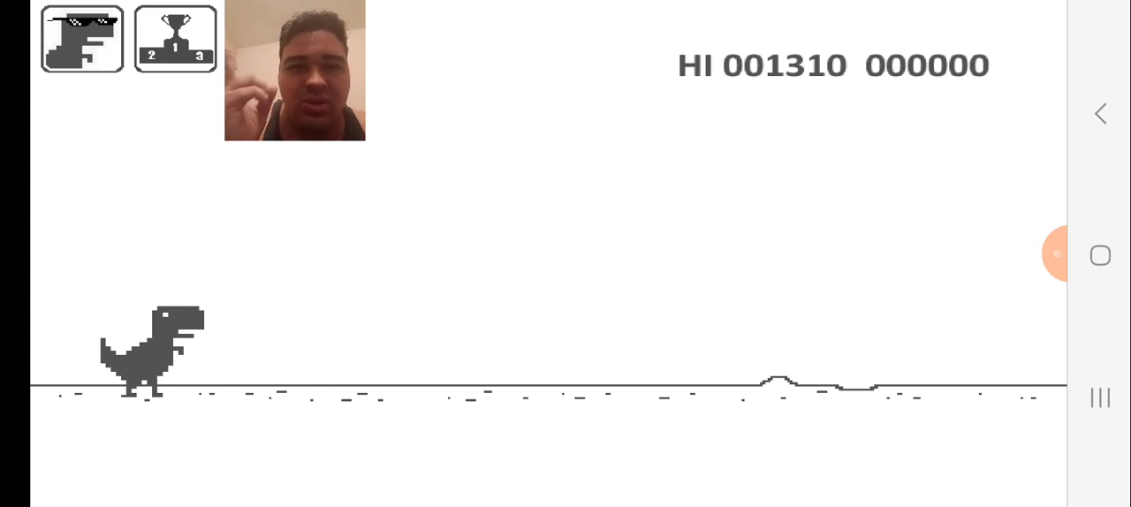
pyautogui.press('space')
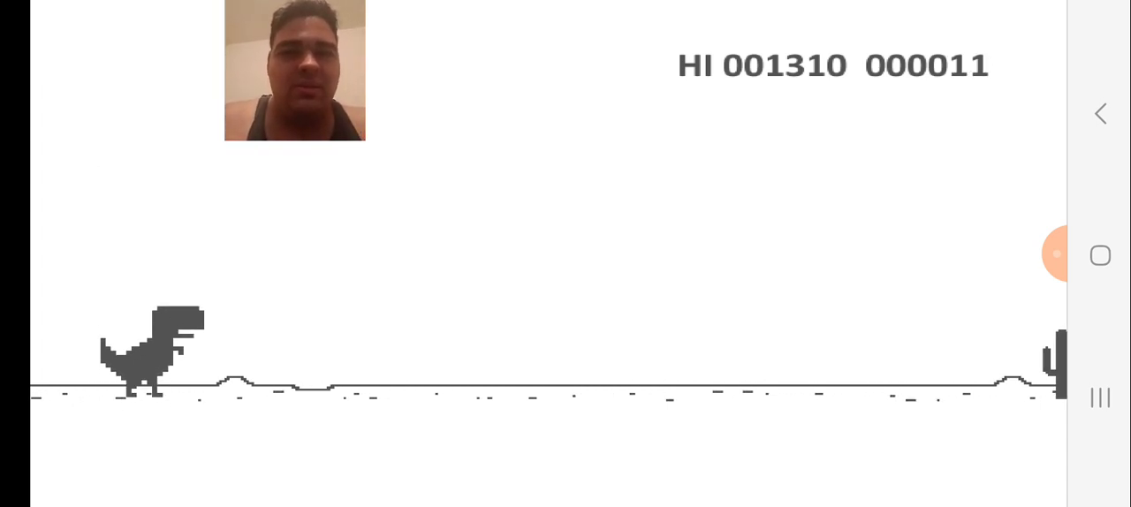
pyautogui.press('space')
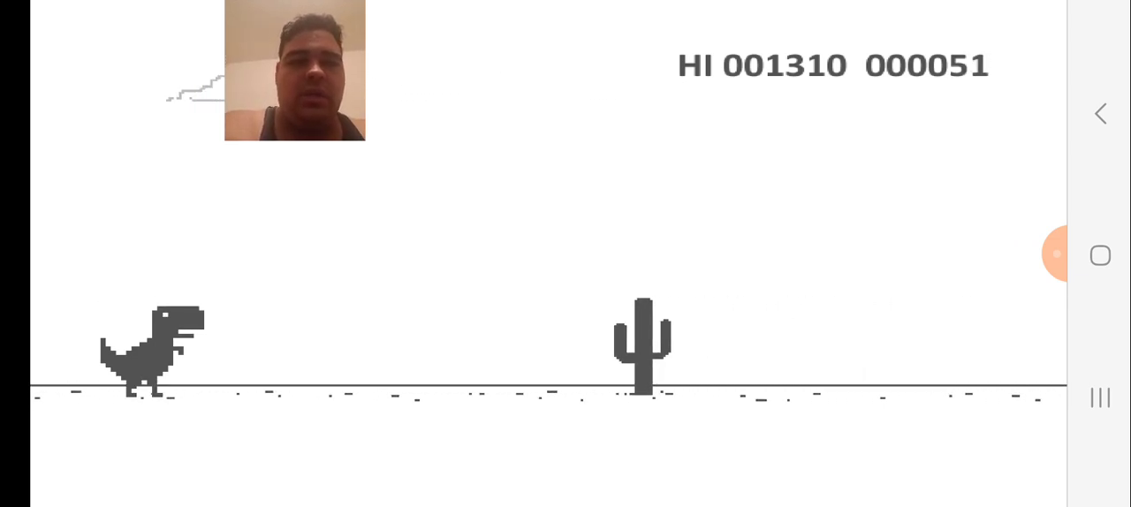
pyautogui.press('space')
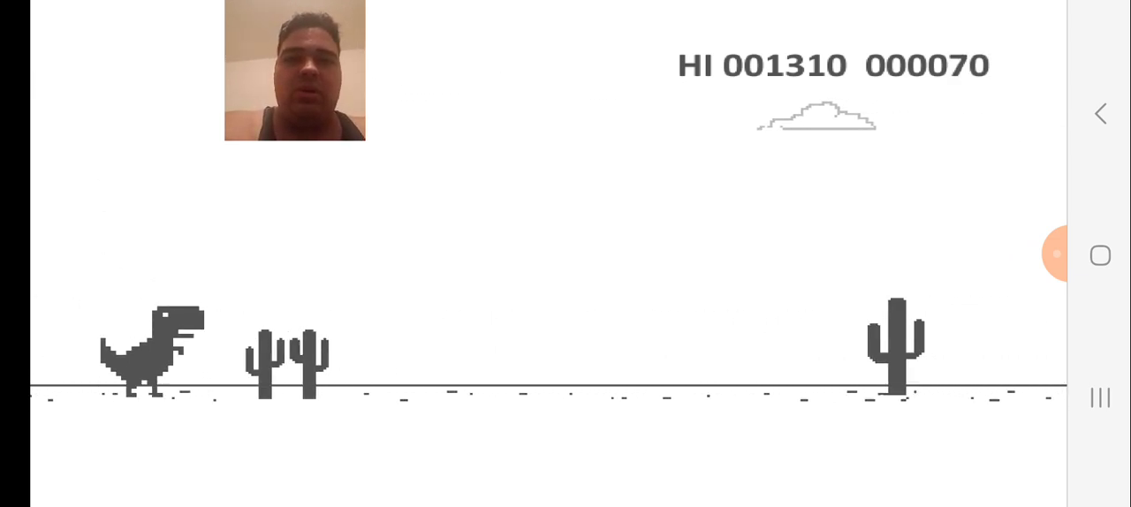
pyautogui.press('space')
pyautogui.press('space')
pyautogui.press('space')
pyautogui.press('space')
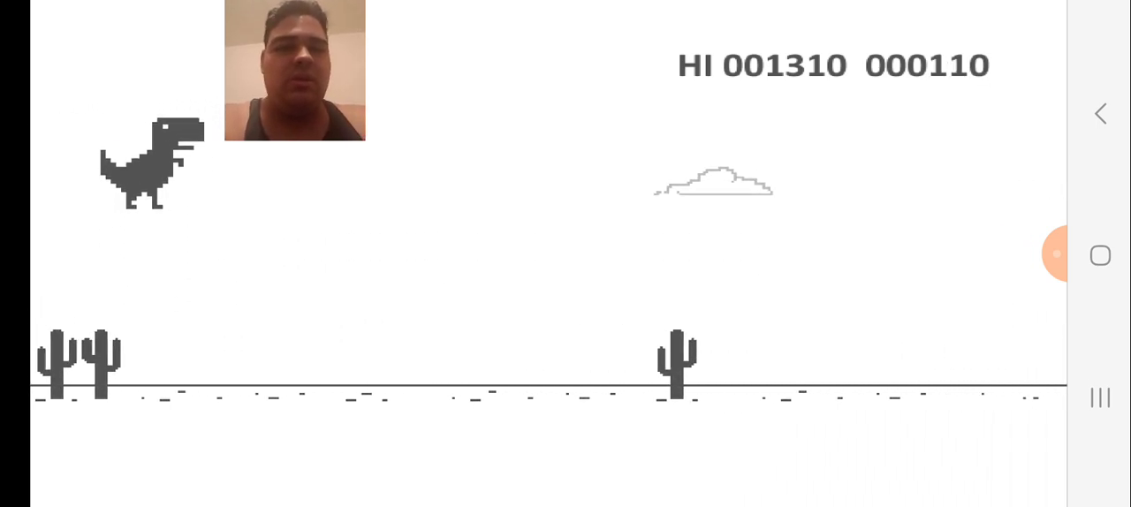
pyautogui.press('space')
pyautogui.press('space')
pyautogui.press('space')
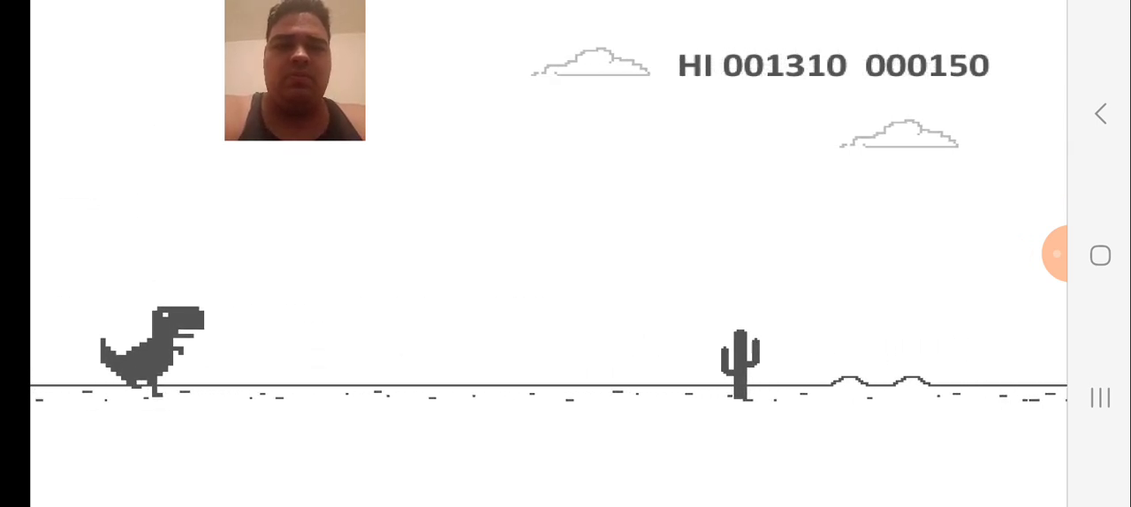
pyautogui.press('space')
pyautogui.press('space')
pyautogui.press('space')
pyautogui.press('space')
# Keep jumping the oncoming cacti until the dino crashes at 418, below the 1310 high score
pyautogui.press('space')
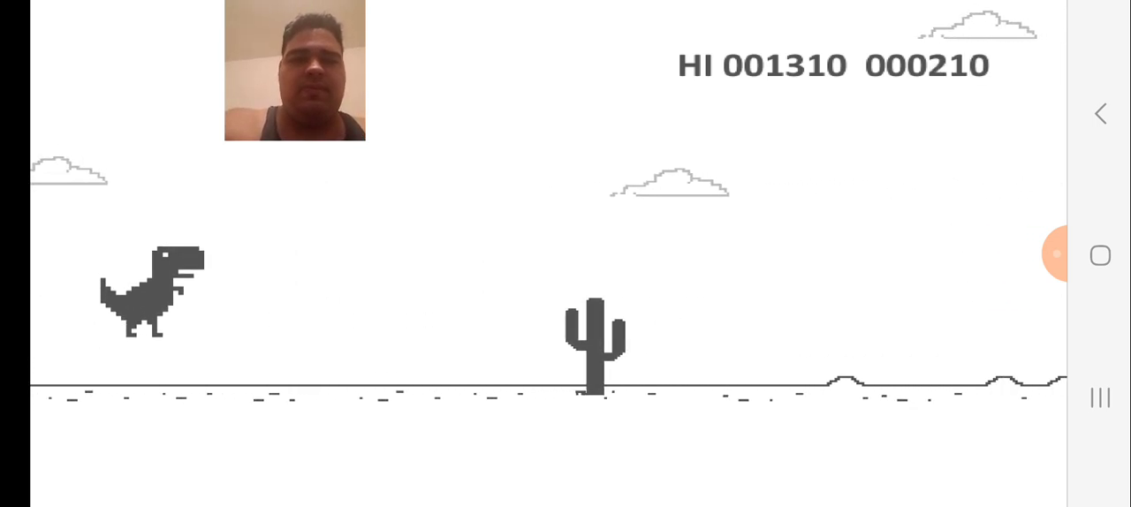
pyautogui.press('space')
pyautogui.press('space')
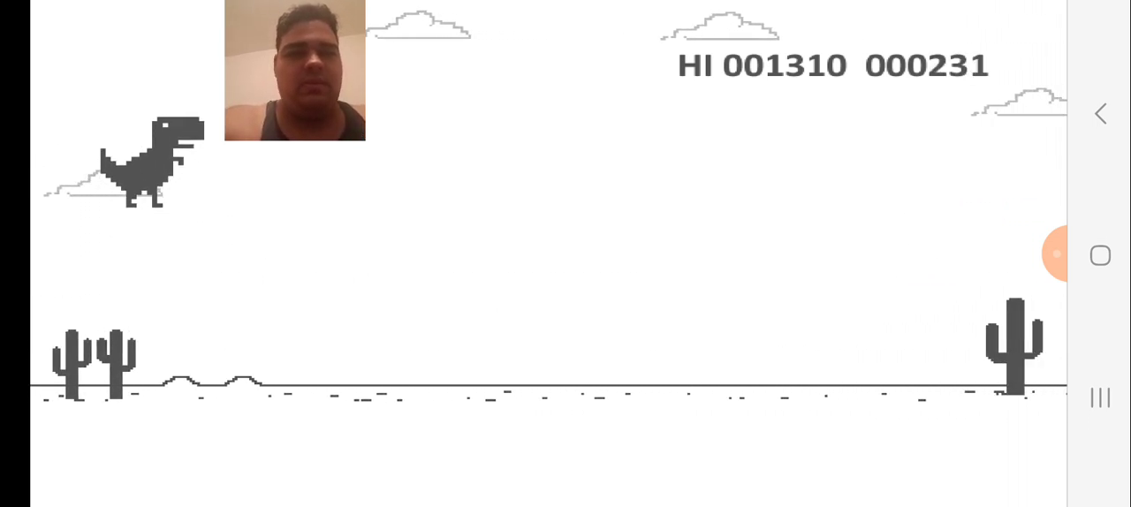
pyautogui.press('space')
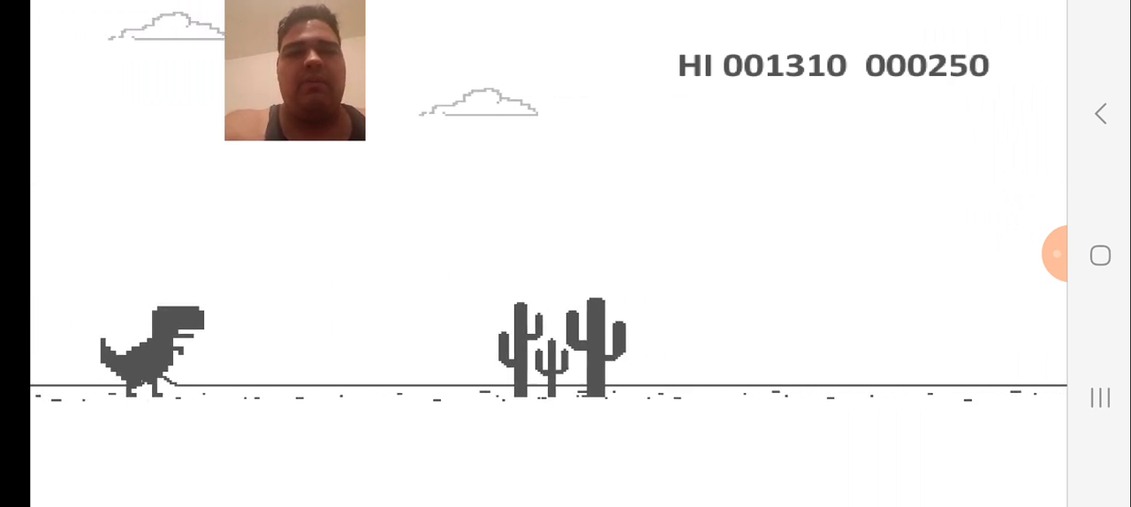
pyautogui.press('space')
pyautogui.press('space')
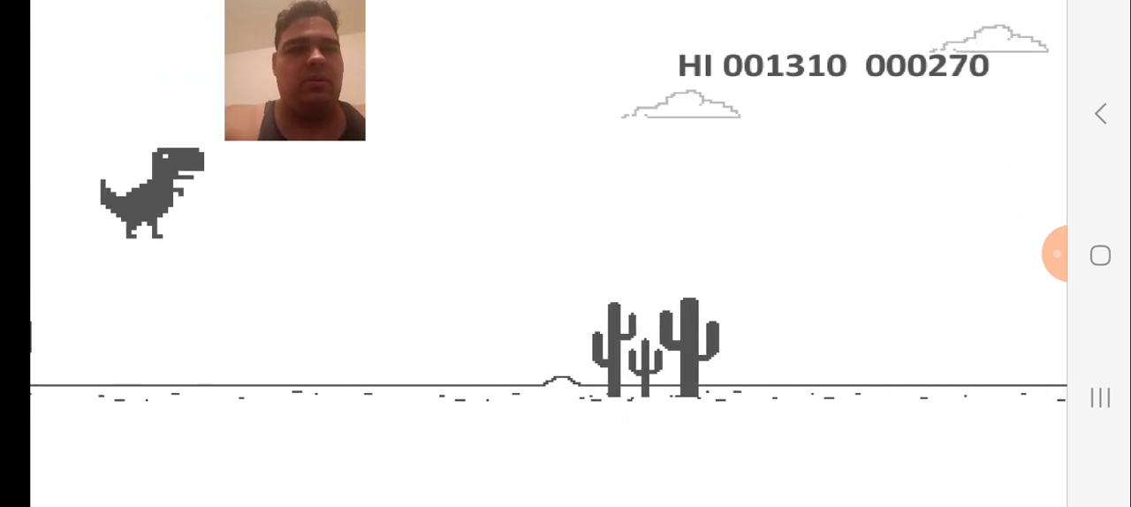
pyautogui.press('space')
pyautogui.press('space')
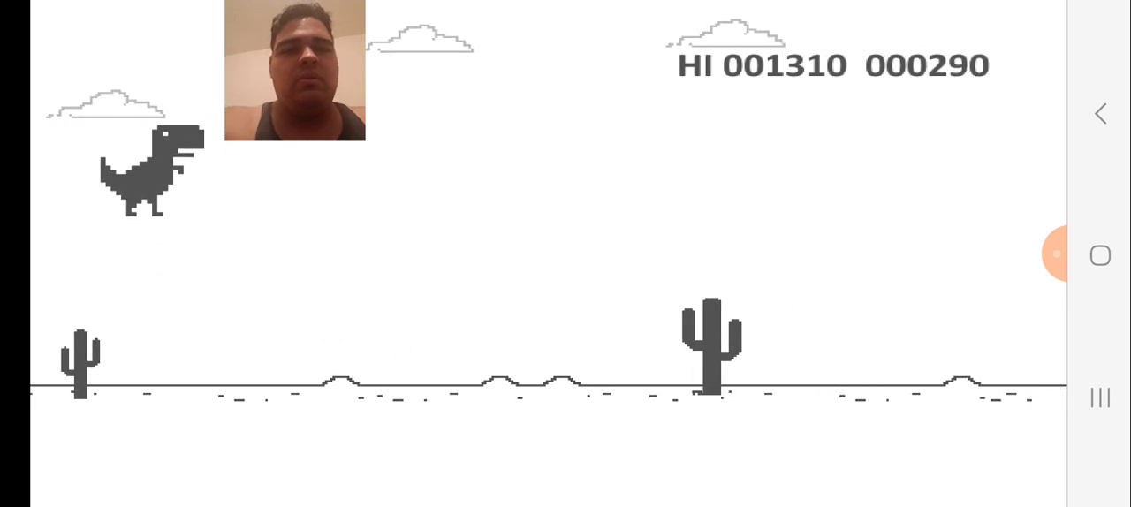
pyautogui.press('space')
pyautogui.press('space')
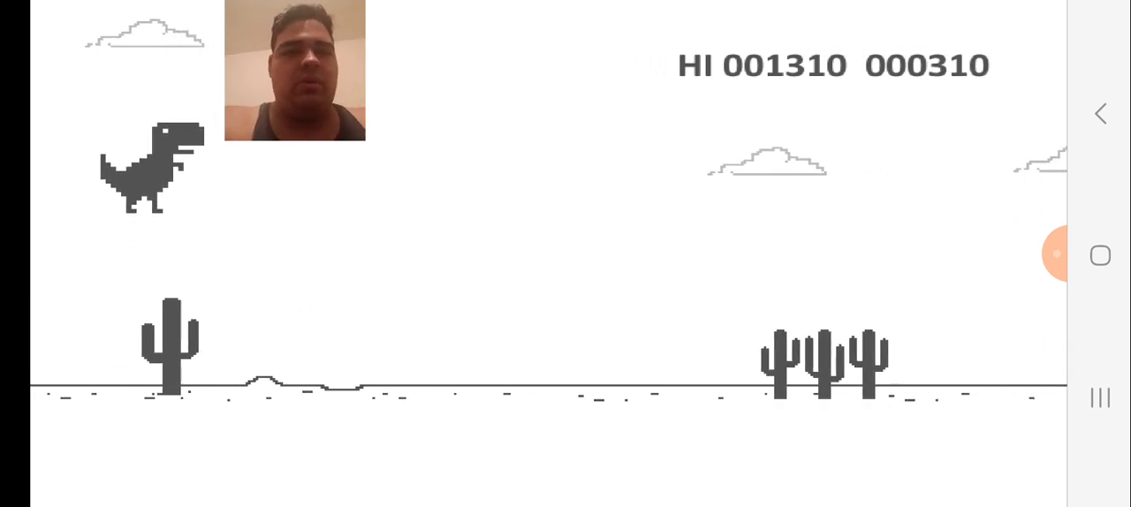
pyautogui.press('space')
pyautogui.press('space')
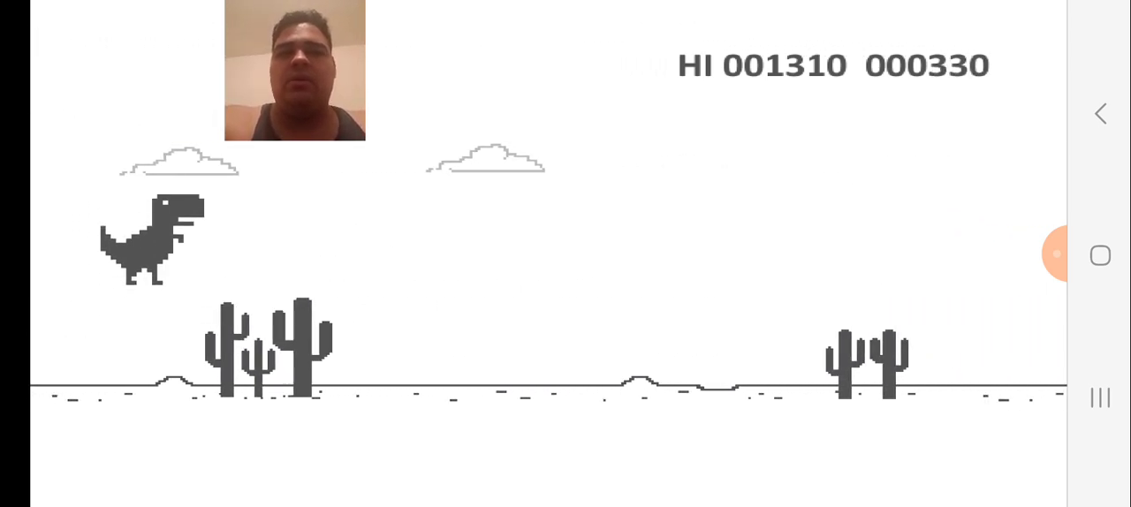
pyautogui.press('space')
pyautogui.press('space')
pyautogui.press('space')
pyautogui.press('space')
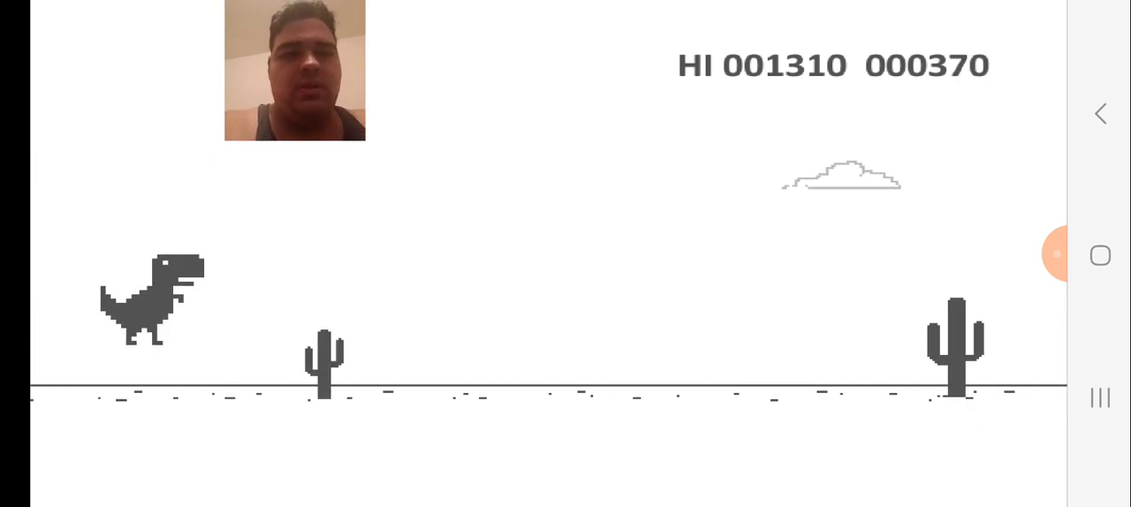
pyautogui.press('space')
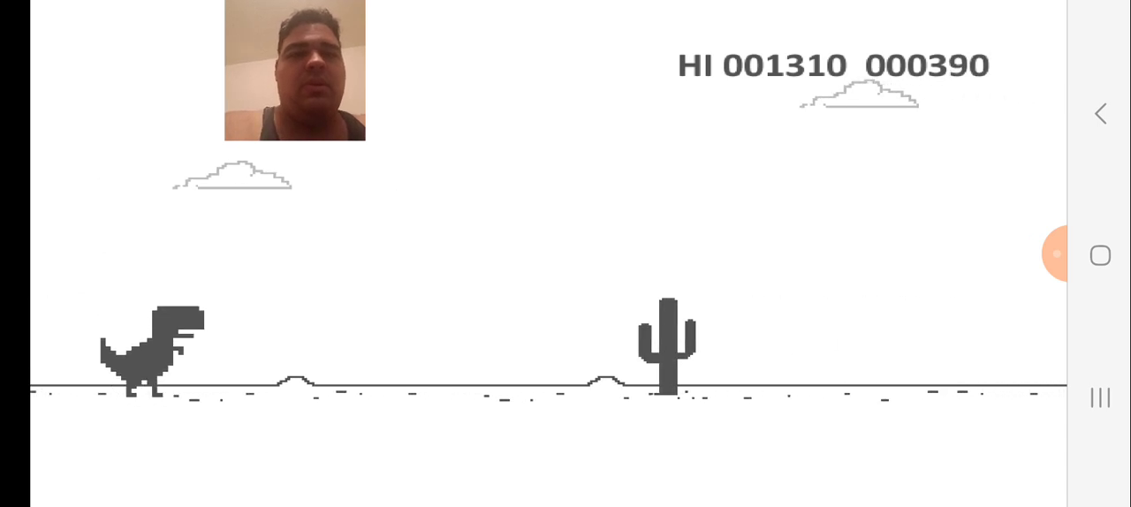
pyautogui.press('space')
pyautogui.press('space')
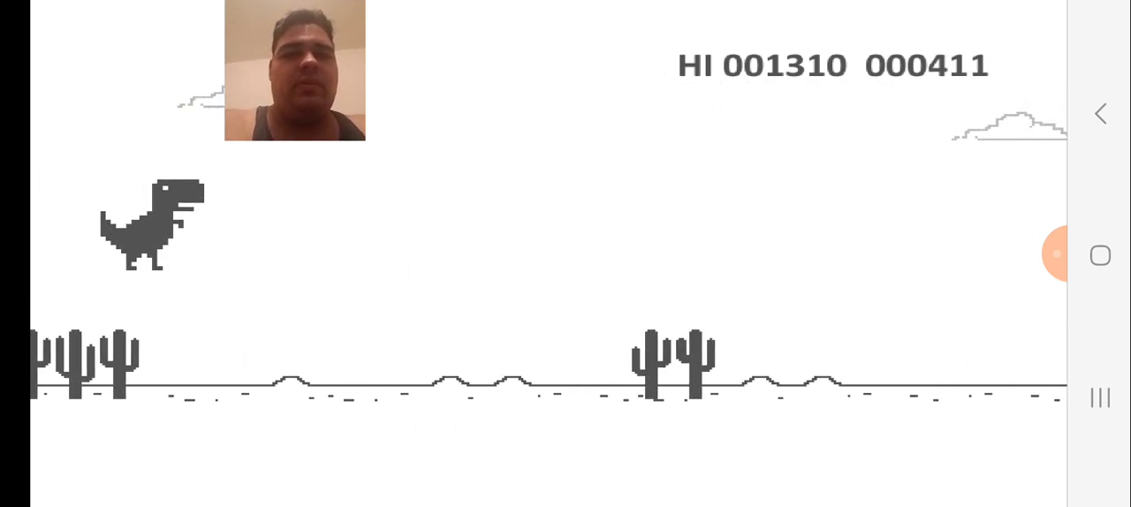
pyautogui.press('space')
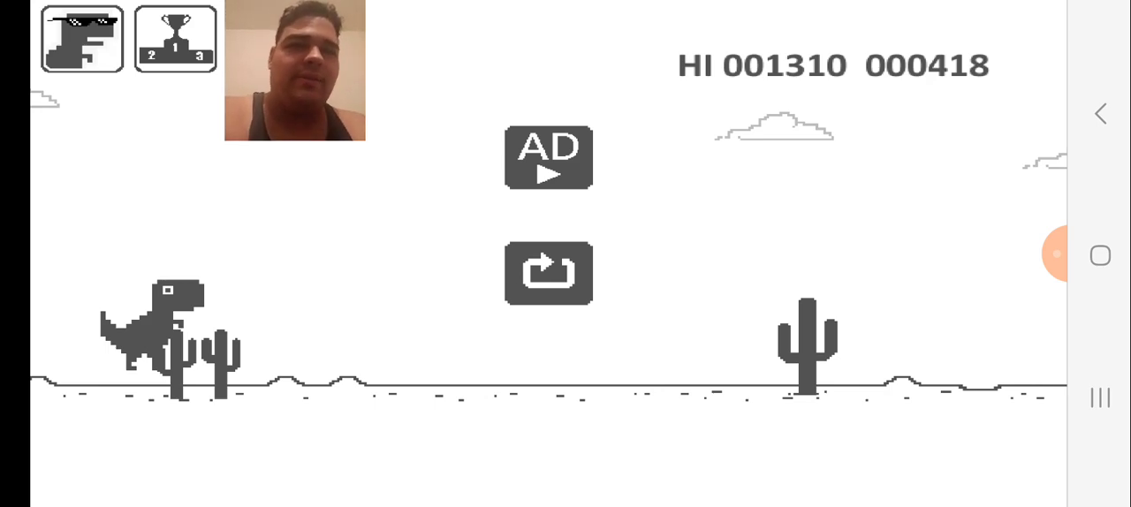
pyautogui.click(1056, 254)
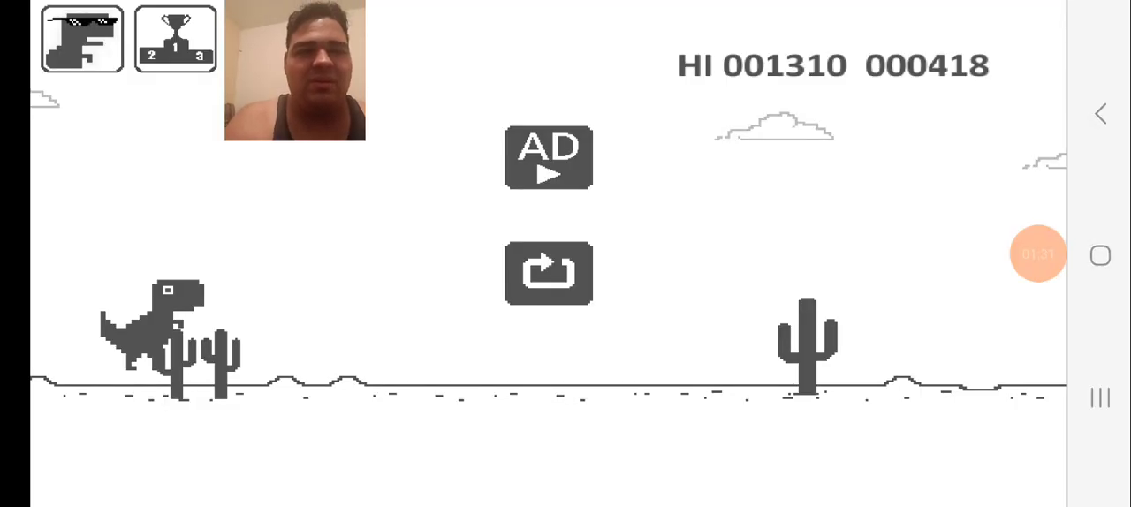
pyautogui.click(1038, 254)
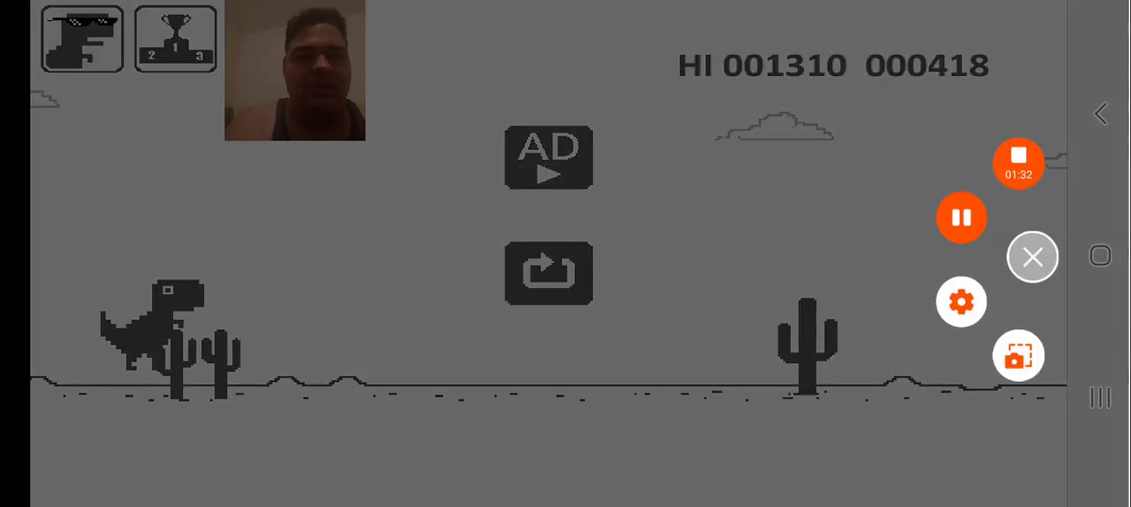